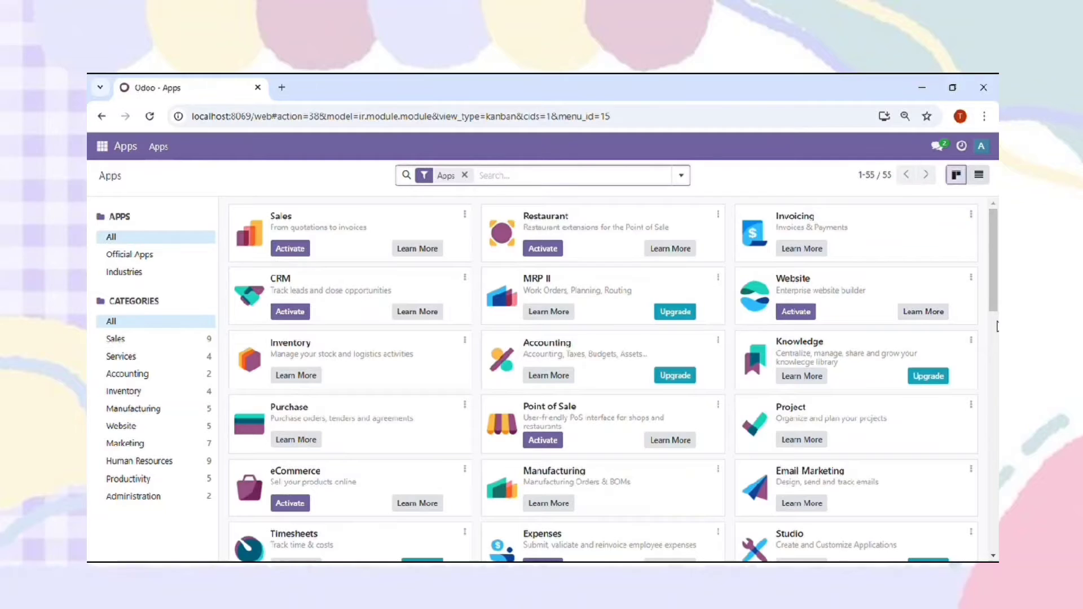
Look through the available apps and switch to the Inventory app.
{"action": "left_click", "coordinate": [996, 318]}
{"action": "left_click", "coordinate": [997, 446]}
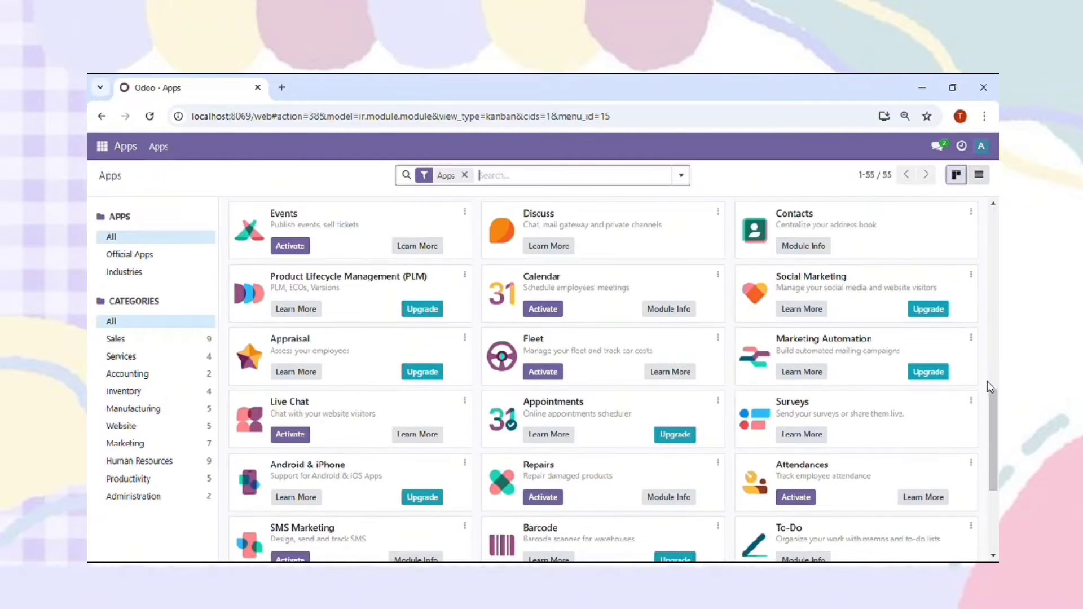
{"action": "left_click", "coordinate": [97, 148]}
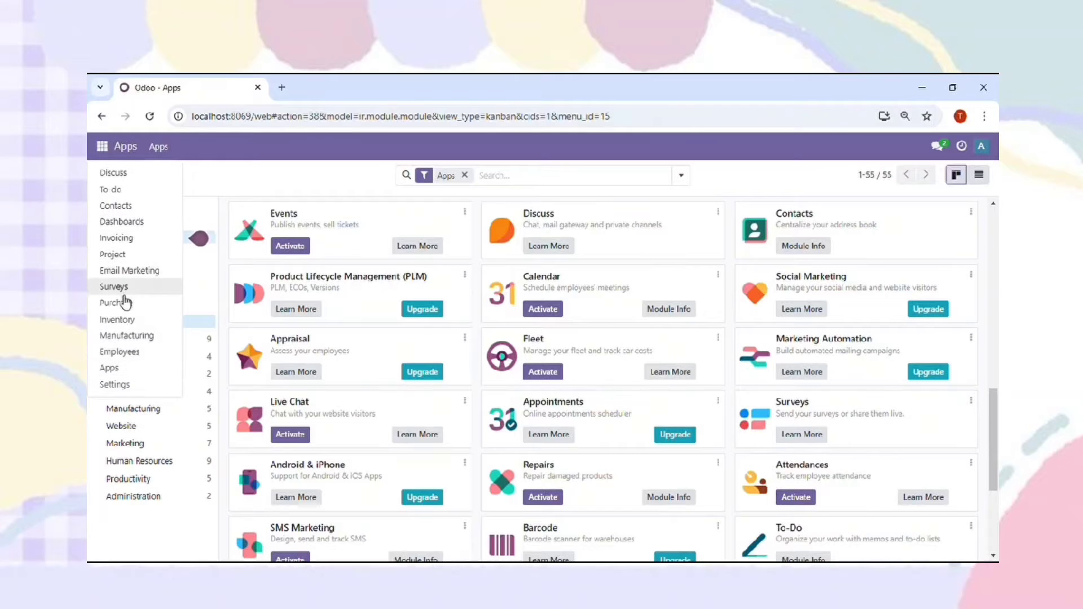
{"action": "left_click", "coordinate": [117, 320]}
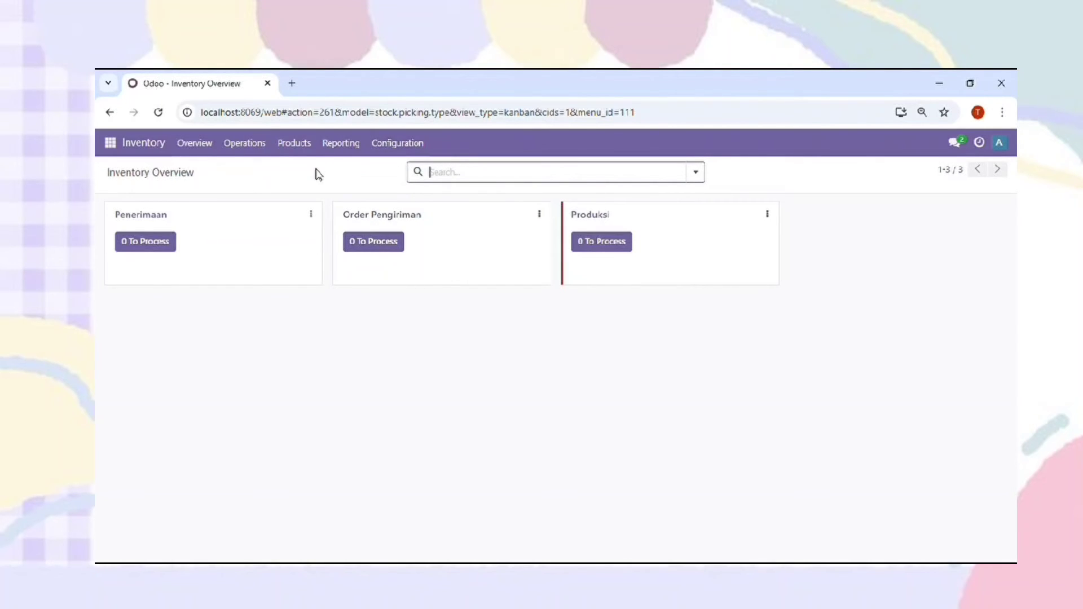
Open the Inventory product list and start a new product record.
{"action": "left_click", "coordinate": [302, 143]}
{"action": "left_click", "coordinate": [310, 170]}
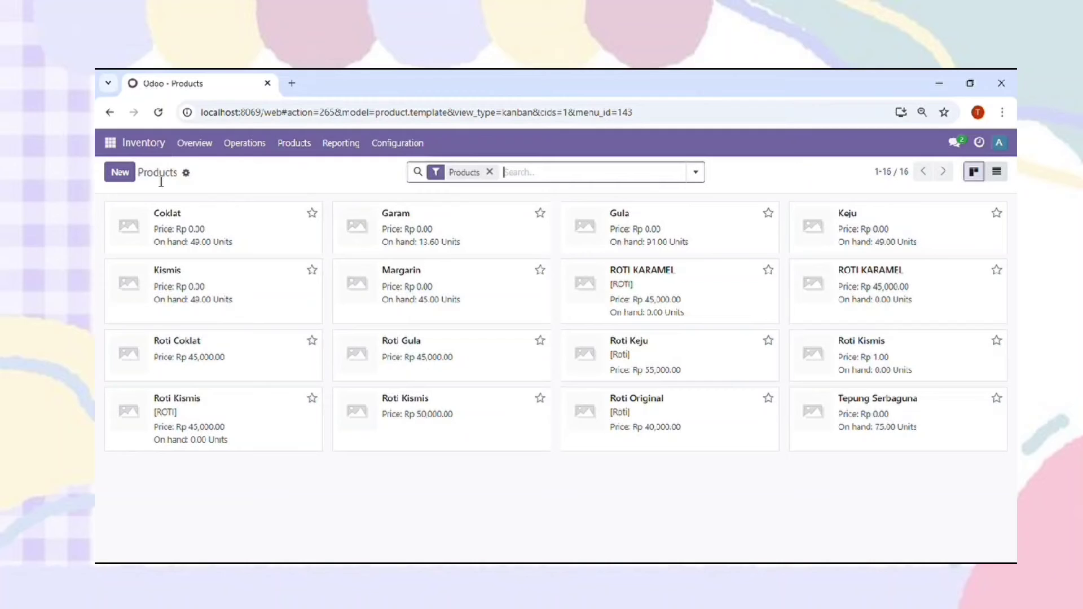
{"action": "left_click", "coordinate": [129, 177]}
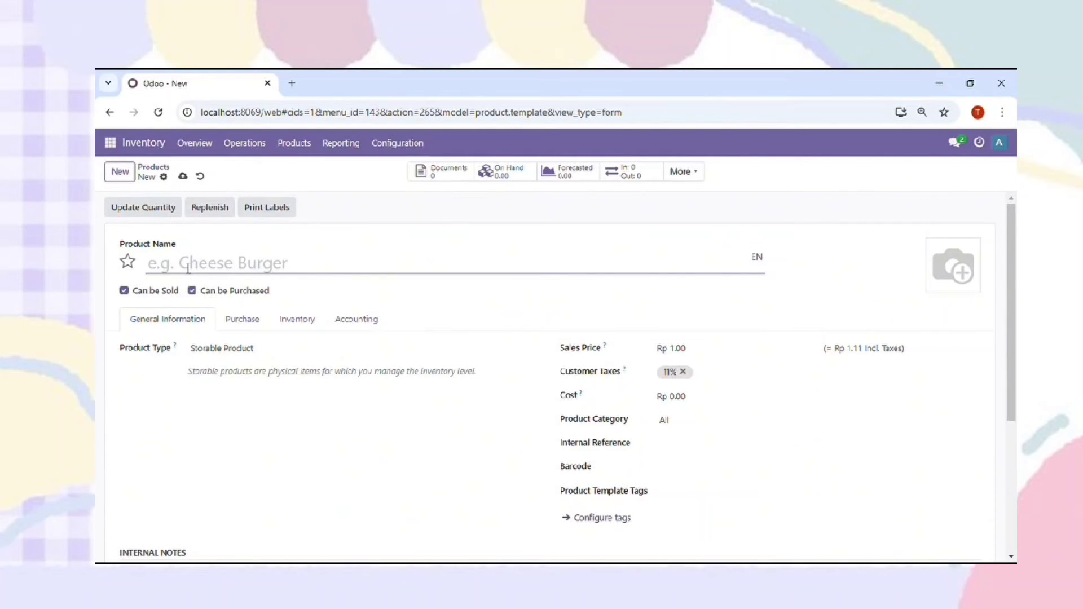
Name the new product ROTI PELANGI and disable its Can be Purchased option.
{"action": "type", "text": "RO"}
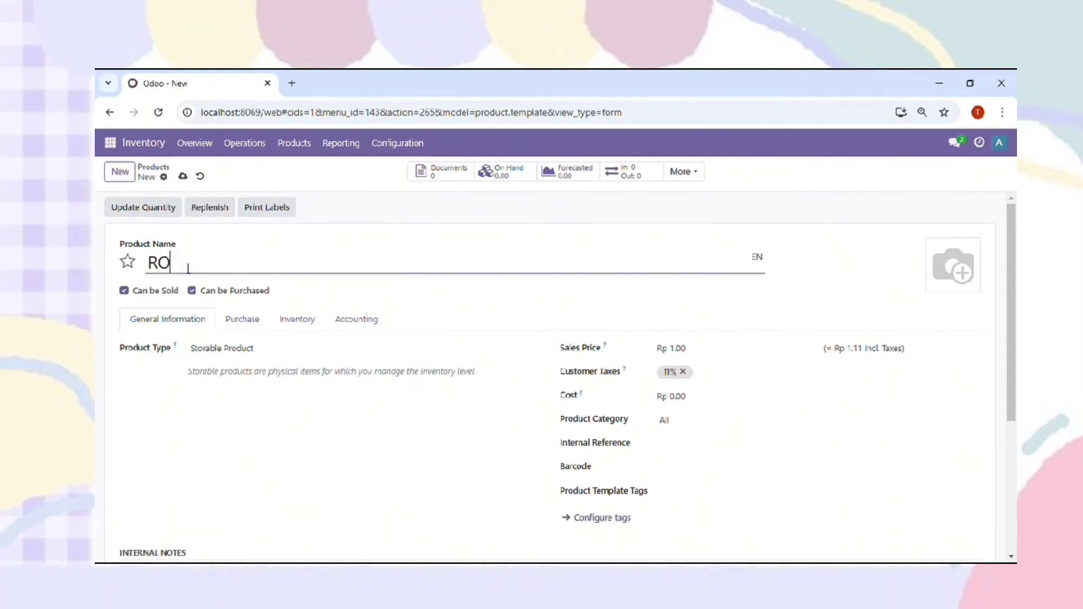
{"action": "type", "text": "TI PELANGI"}
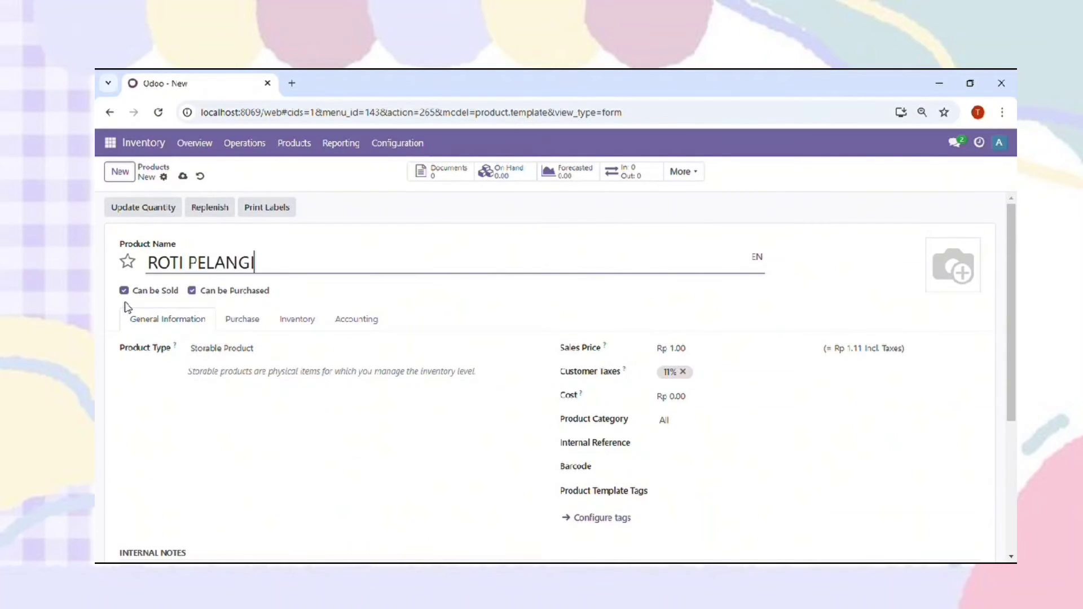
{"action": "left_click", "coordinate": [193, 291]}
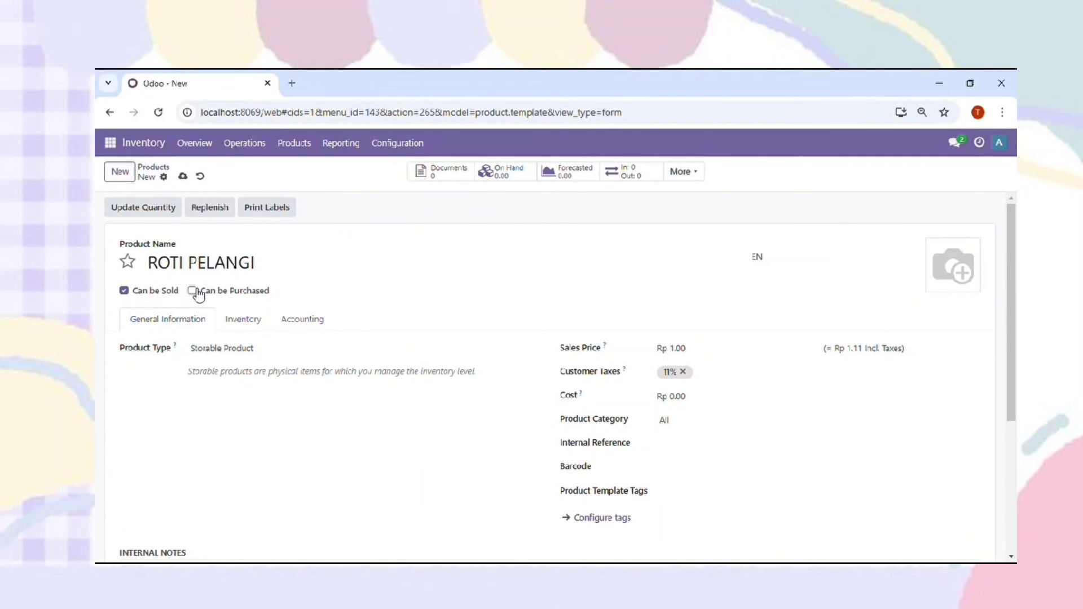
Replace the product name with TEPUNG and make it purchasable but not sellable.
{"action": "left_click", "coordinate": [284, 265]}
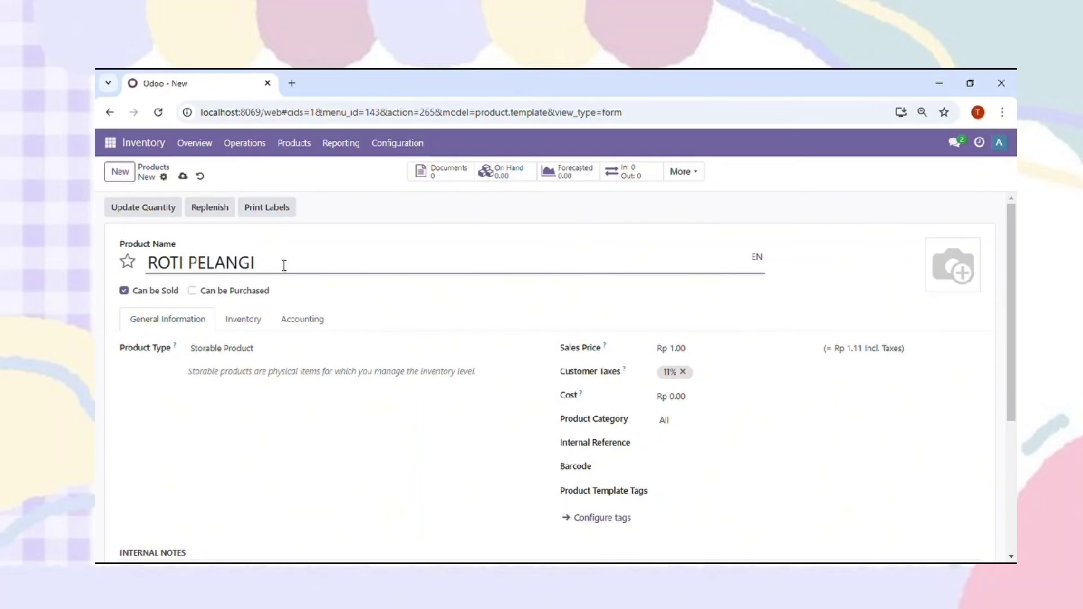
{"action": "key", "text": "BackSpace"}
{"action": "key", "text": "BackSpace"}
{"action": "key", "text": "BackSpace"}
{"action": "key", "text": "BackSpace"}
{"action": "key", "text": "BackSpace"}
{"action": "key", "text": "BackSpace"}
{"action": "key", "text": "BackSpace"}
{"action": "key", "text": "BackSpace"}
{"action": "key", "text": "BackSpace"}
{"action": "key", "text": "BackSpace"}
{"action": "key", "text": "BackSpace"}
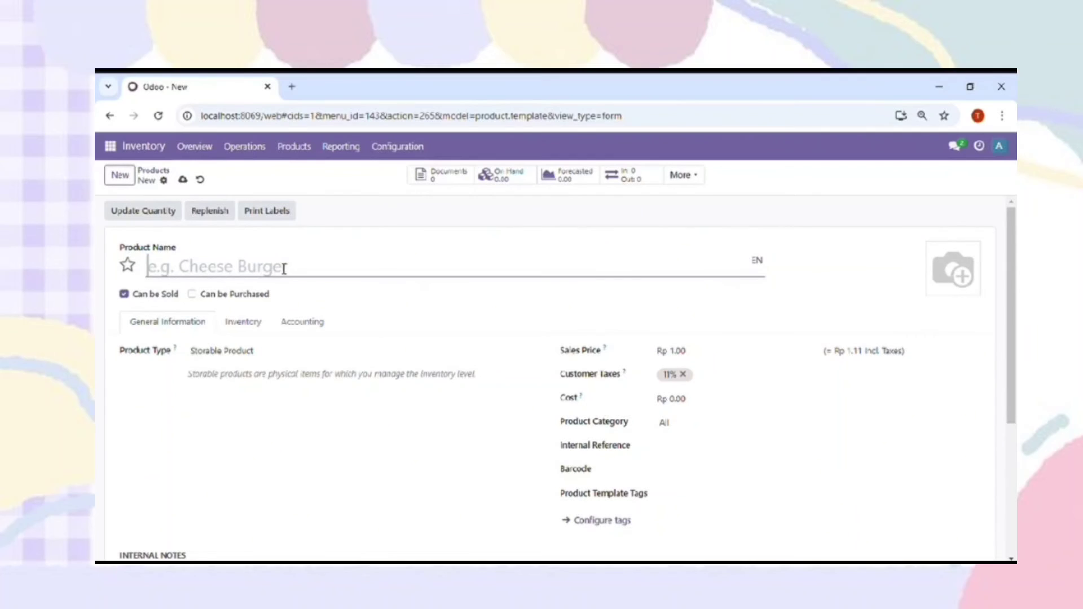
{"action": "type", "text": "TEPUNG"}
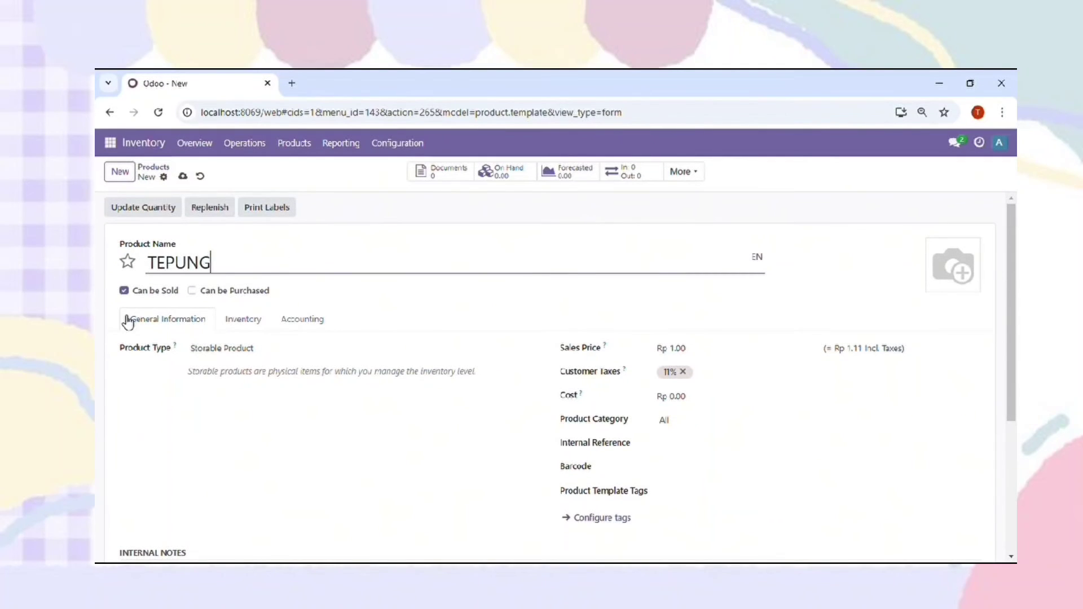
{"action": "left_click", "coordinate": [193, 291]}
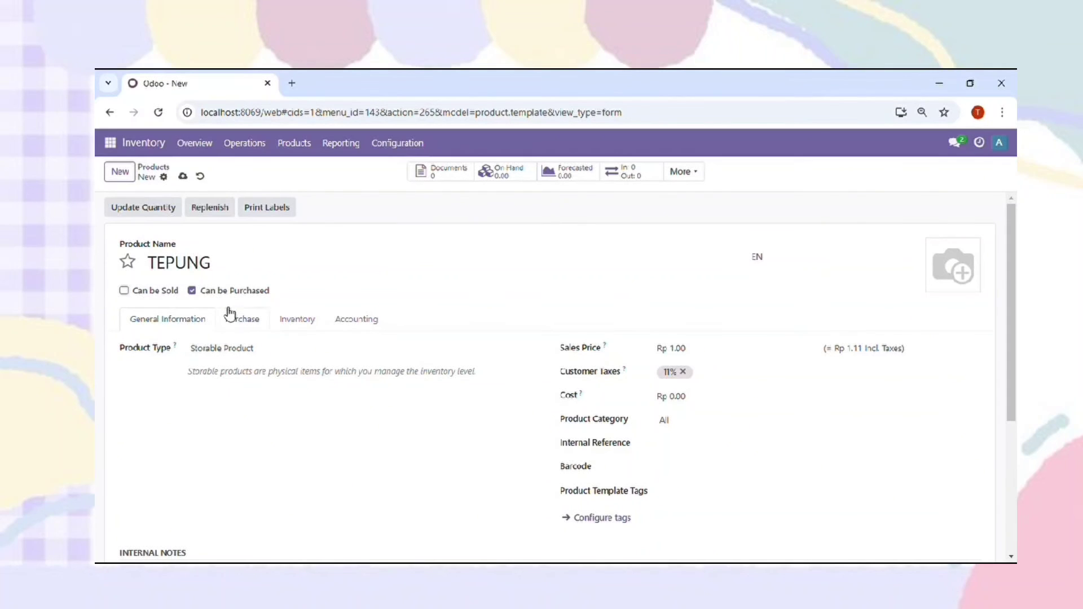
Replace the product name with ROTI PELANGI.
{"action": "left_click", "coordinate": [273, 271]}
{"action": "key", "text": "BackSpace"}
{"action": "key", "text": "BackSpace"}
{"action": "key", "text": "BackSpace"}
{"action": "key", "text": "BackSpace"}
{"action": "key", "text": "BackSpace"}
{"action": "key", "text": "BackSpace"}
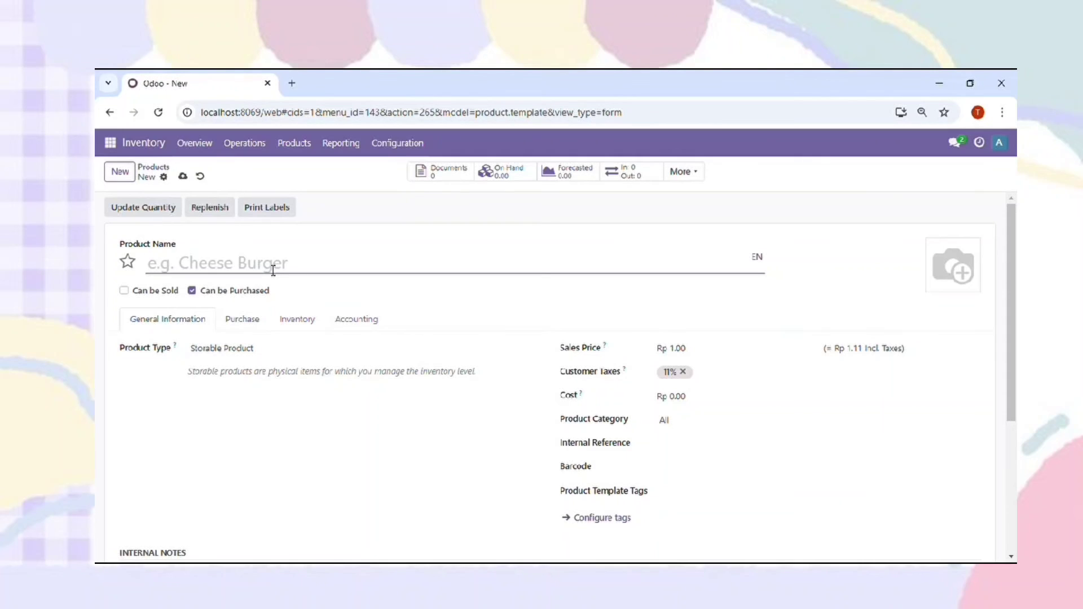
{"action": "type", "text": "ROTI PELANGI"}
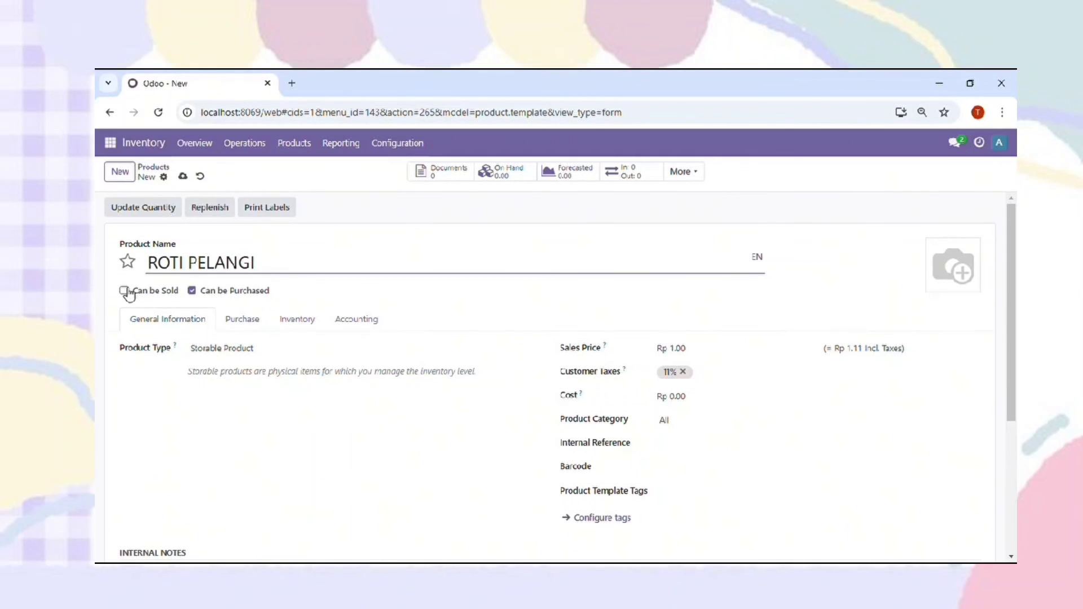
Make the product sellable but not purchasable, and set its product type to Consumable.
{"action": "left_click", "coordinate": [125, 291]}
{"action": "left_click", "coordinate": [192, 291]}
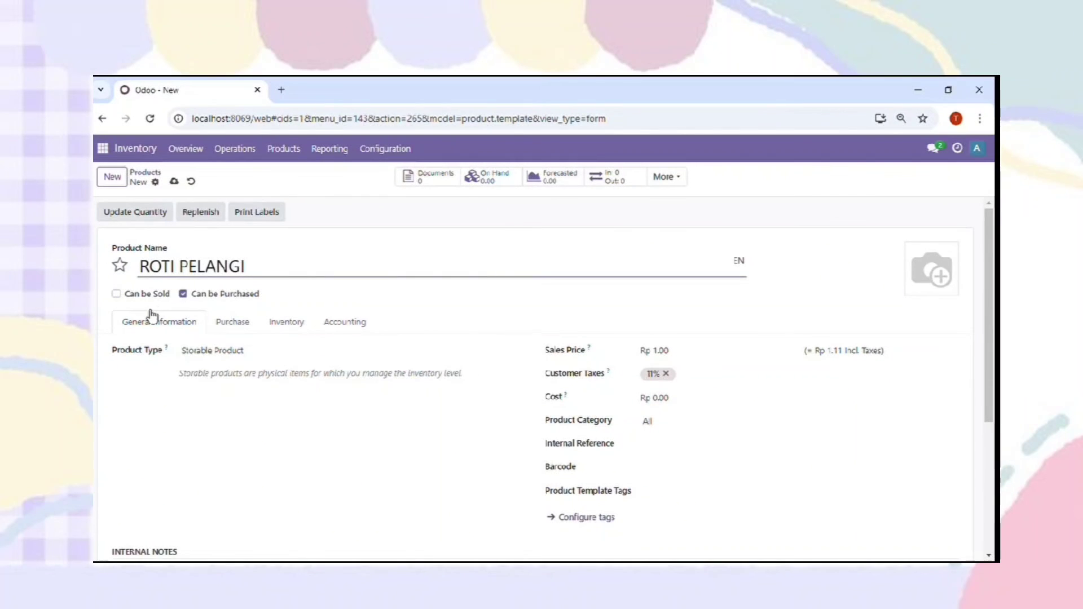
{"action": "left_click", "coordinate": [121, 294]}
{"action": "left_click", "coordinate": [183, 293]}
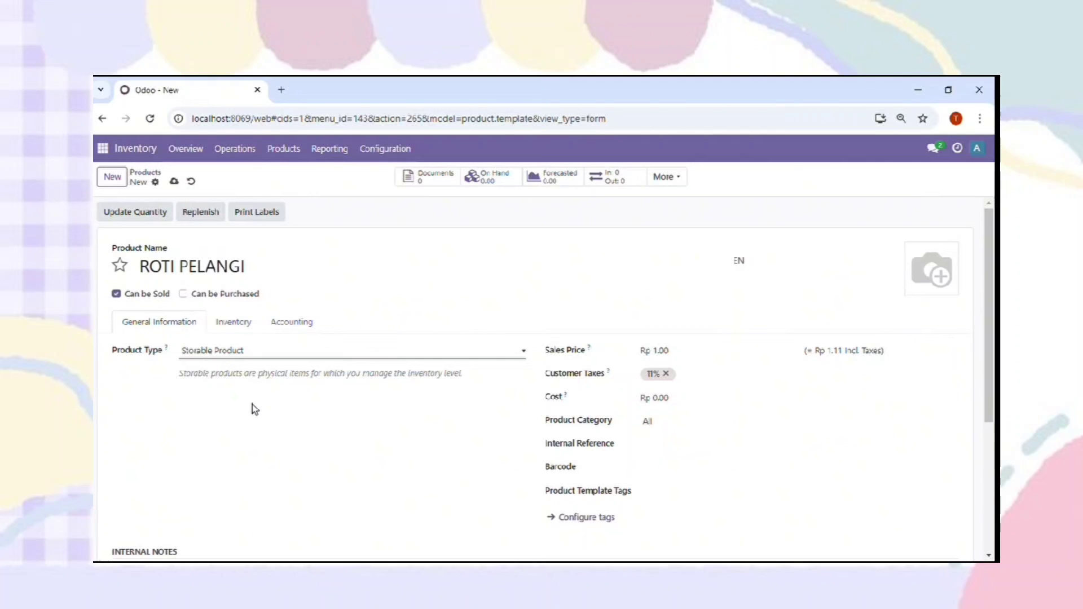
{"action": "left_click", "coordinate": [261, 377]}
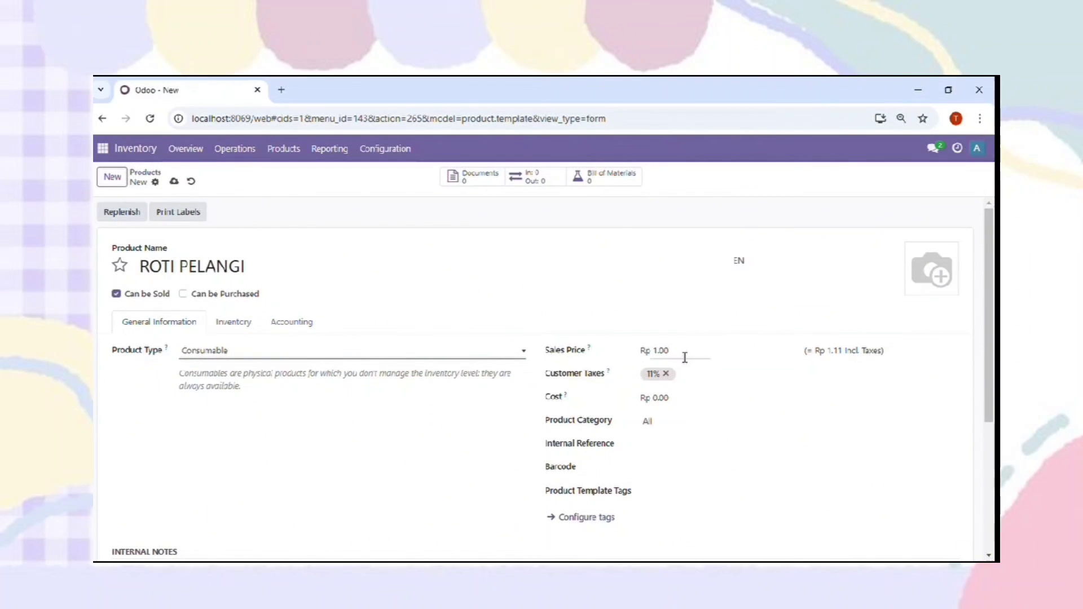
Set the sales price to Rp 45,000 and remove the 11% customer tax.
{"action": "left_click", "coordinate": [685, 357]}
{"action": "key", "text": "BackSpace"}
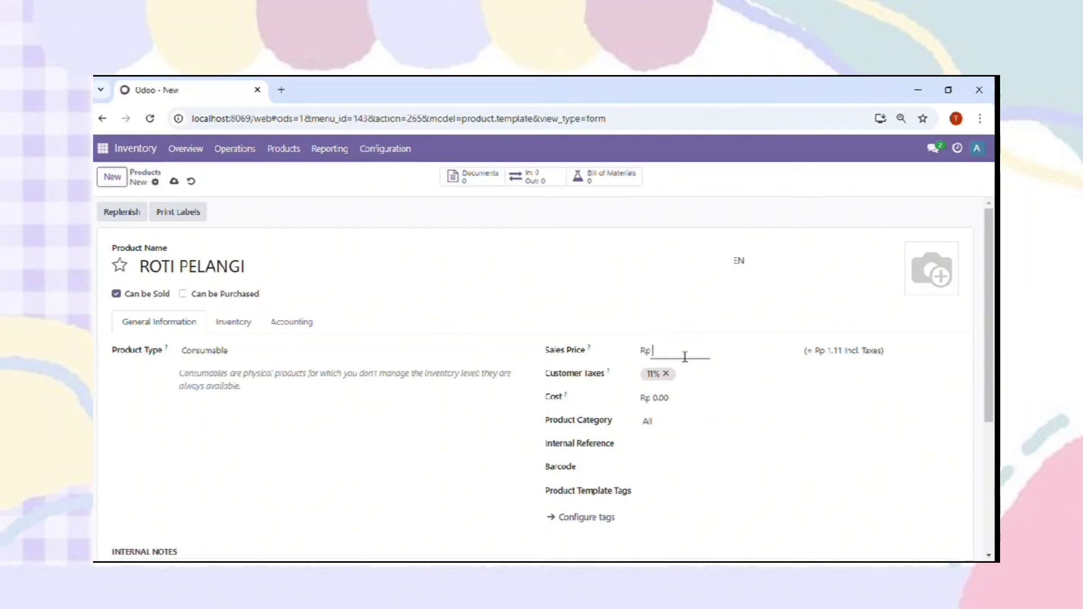
{"action": "type", "text": "45,000"}
{"action": "left_click", "coordinate": [428, 474]}
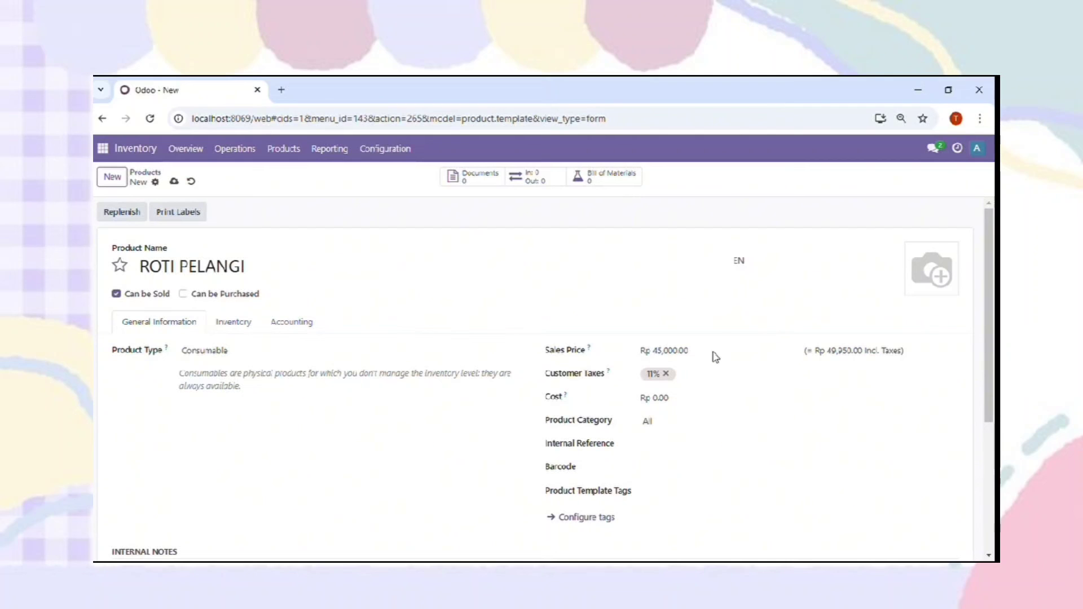
{"action": "left_click", "coordinate": [667, 375]}
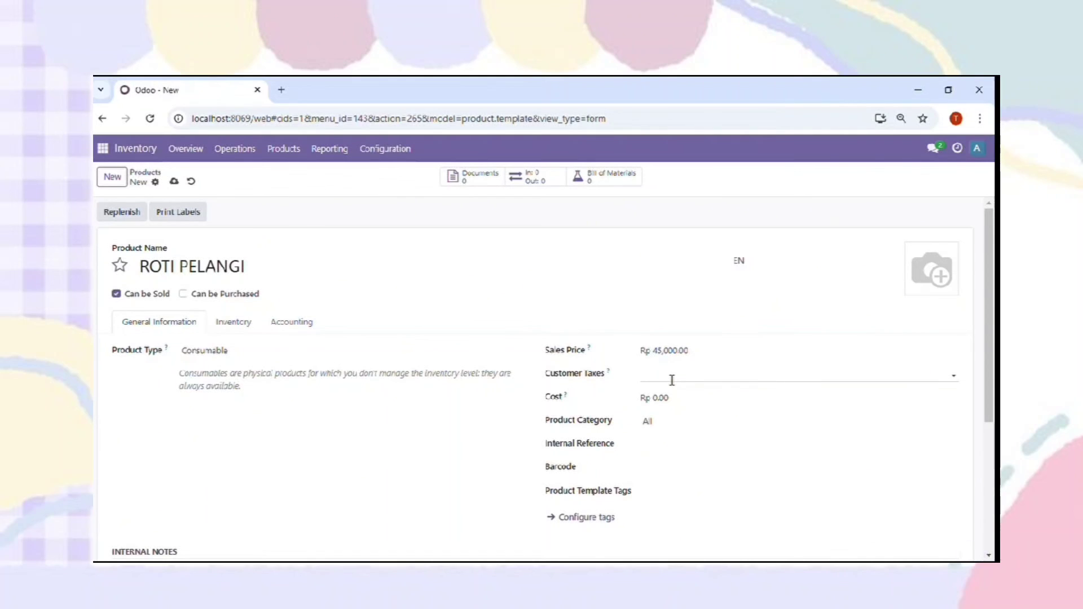